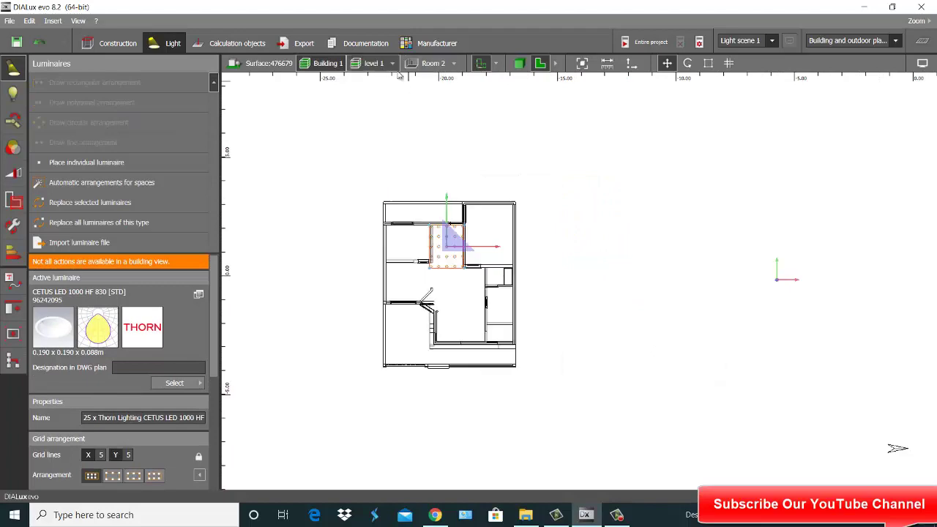
Open Room 2 in plan view and shift the 25-luminaire arrangement toward the room's outline
{"action": "left_click", "coordinate": [439, 65]}
{"action": "left_click", "coordinate": [524, 66]}
{"action": "right_click_drag", "start_coordinate": [529, 107], "coordinate": [511, 162]}
{"action": "left_click", "coordinate": [541, 64]}
{"action": "scroll", "coordinate": [592, 196], "scroll_direction": "up", "scroll_amount": 4}
{"action": "left_click_drag", "start_coordinate": [618, 267], "coordinate": [451, 242]}
{"action": "left_click_drag", "start_coordinate": [486, 343], "coordinate": [522, 309]}
Reshape the luminaire arrangement's outline to the walls of Room 2, about 3.19 m by 2.49 m
{"action": "double_click", "coordinate": [484, 320]}
{"action": "left_click_drag", "start_coordinate": [341, 355], "coordinate": [350, 309]}
{"action": "left_click_drag", "start_coordinate": [341, 159], "coordinate": [350, 174]}
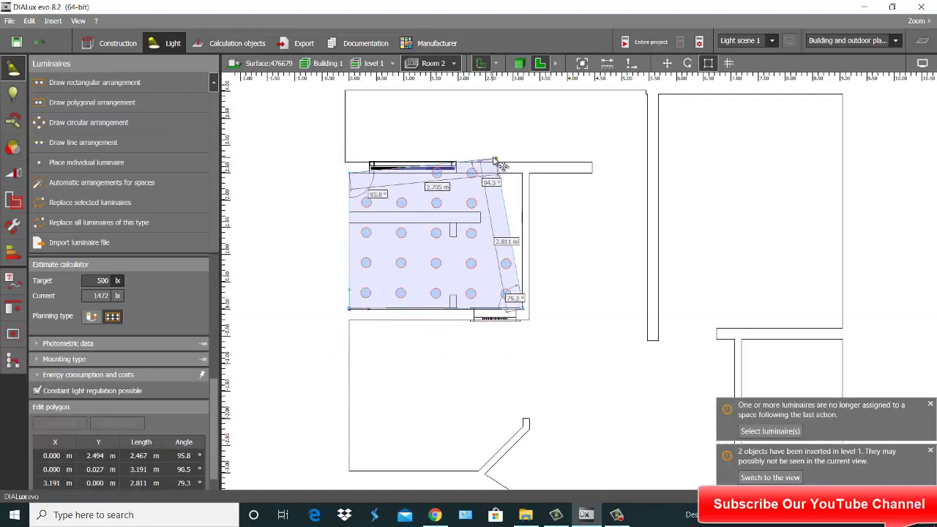
{"action": "left_click_drag", "start_coordinate": [497, 160], "coordinate": [524, 174]}
Raise the luminaire arrangement to Room 2's ceiling in the front view and inspect it in 3D
{"action": "left_click", "coordinate": [518, 63]}
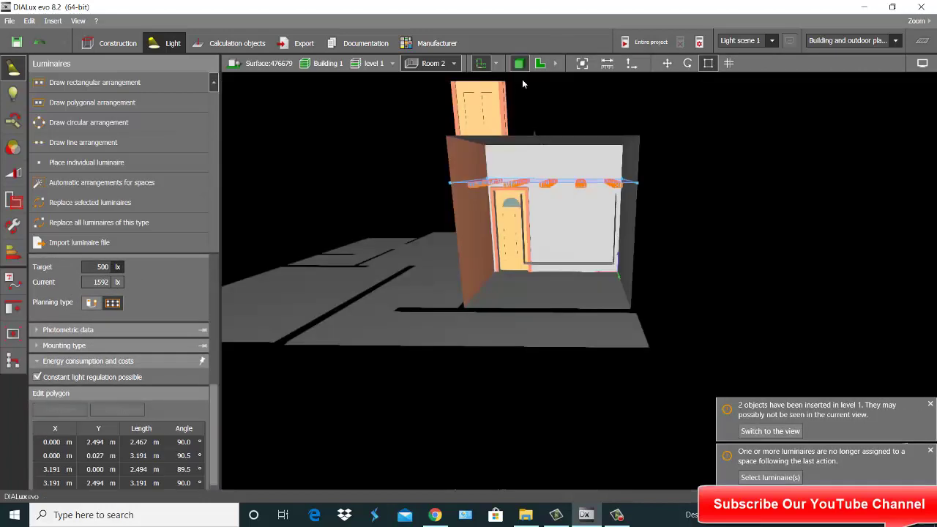
{"action": "left_click", "coordinate": [561, 63]}
{"action": "scroll", "coordinate": [553, 196], "scroll_direction": "down", "scroll_amount": 2}
{"action": "left_click", "coordinate": [547, 193]}
{"action": "left_click_drag", "start_coordinate": [547, 161], "coordinate": [548, 128]}
{"action": "scroll", "coordinate": [555, 111], "scroll_direction": "up", "scroll_amount": 5}
{"action": "left_click_drag", "start_coordinate": [489, 172], "coordinate": [489, 148]}
{"action": "left_click", "coordinate": [519, 63]}
{"action": "right_click_drag", "start_coordinate": [555, 252], "coordinate": [562, 197]}
{"action": "left_click", "coordinate": [615, 200]}
{"action": "scroll", "coordinate": [619, 200], "scroll_direction": "up", "scroll_amount": 4}
{"action": "right_click_drag", "start_coordinate": [619, 201], "coordinate": [471, 320]}
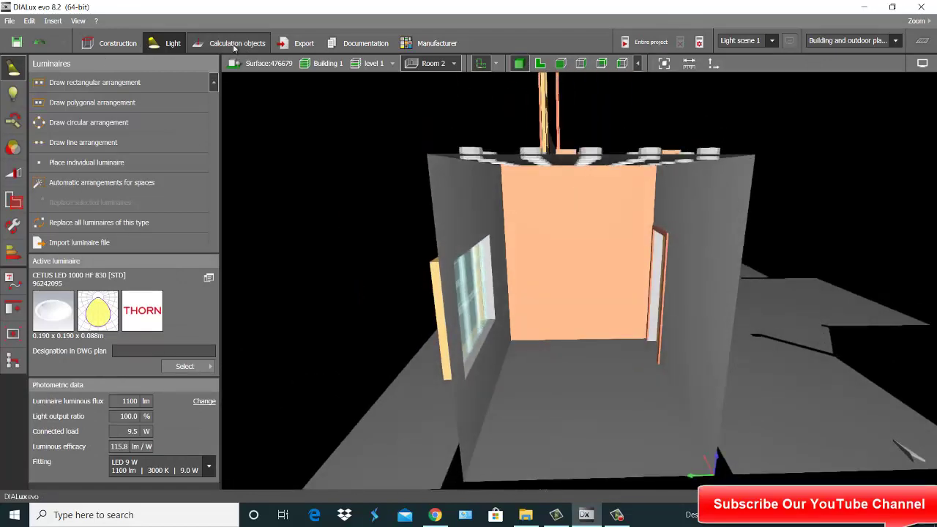
Add results on the floor surface of Room 2 and calculate the entire project
{"action": "left_click", "coordinate": [240, 46]}
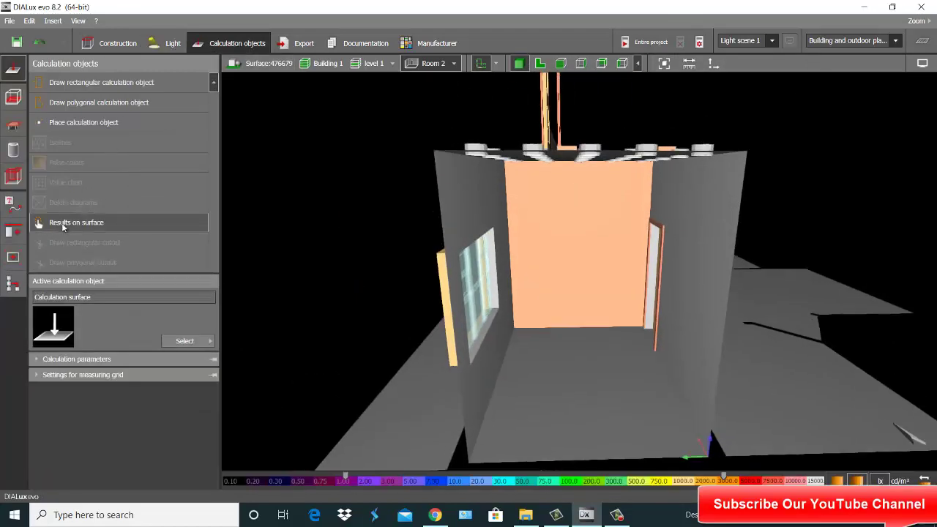
{"action": "left_click", "coordinate": [63, 225]}
{"action": "left_click", "coordinate": [580, 398]}
{"action": "left_click", "coordinate": [643, 42]}
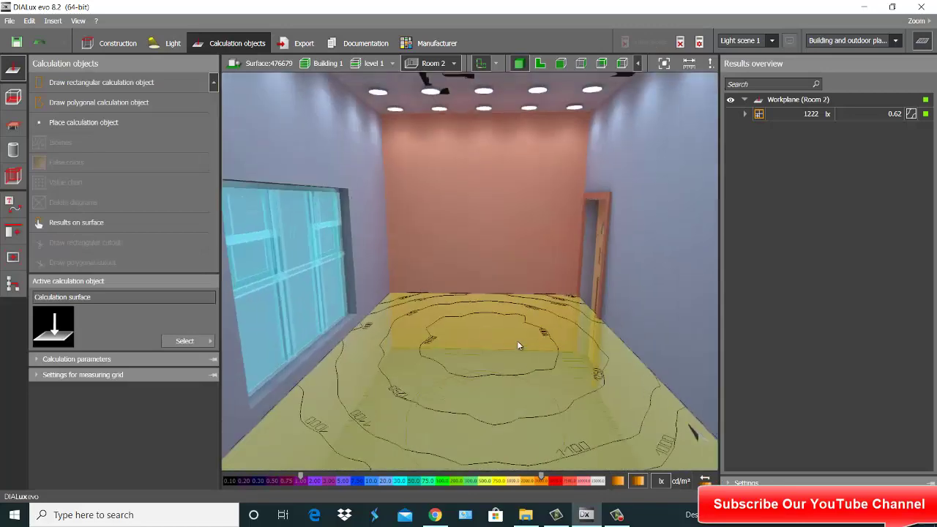
Display the calculation results on Room 2's floor as a value chart
{"action": "left_click", "coordinate": [590, 324]}
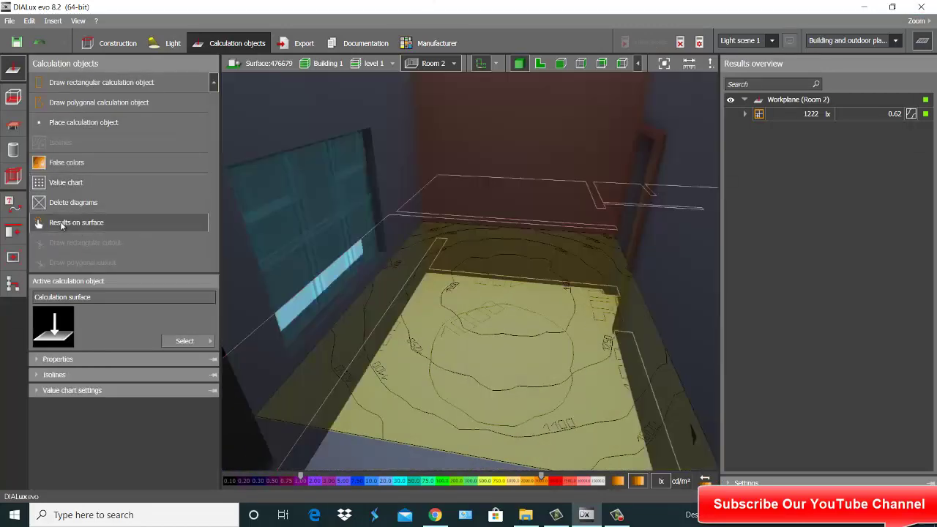
{"action": "left_click", "coordinate": [65, 185]}
{"action": "right_click_drag", "start_coordinate": [481, 262], "coordinate": [474, 218]}
{"action": "scroll", "coordinate": [534, 362], "scroll_direction": "down", "scroll_amount": 4}
{"action": "right_click_drag", "start_coordinate": [534, 361], "coordinate": [532, 411]}
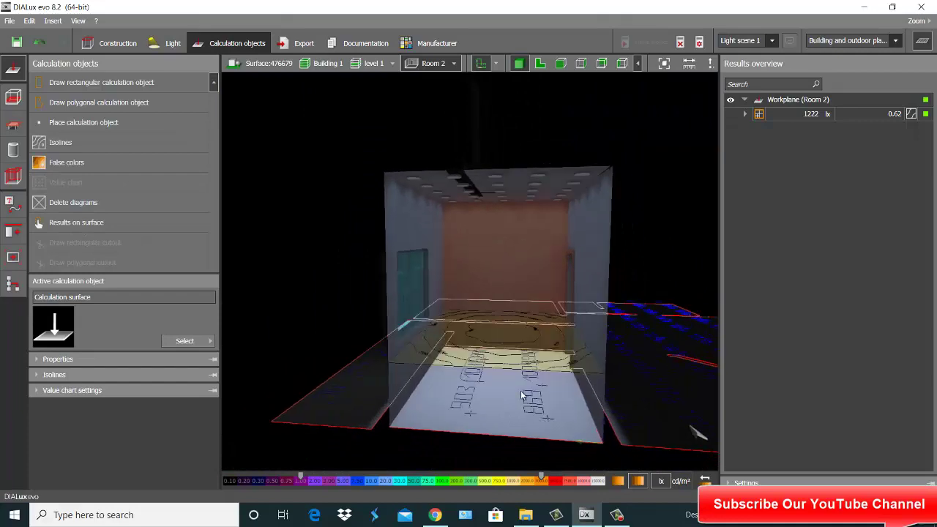
Switch the working plane of Room 2 from isolines to a value chart and examine its values
{"action": "left_click", "coordinate": [522, 396]}
{"action": "scroll", "coordinate": [515, 307], "scroll_direction": "up", "scroll_amount": 3}
{"action": "right_click_drag", "start_coordinate": [531, 269], "coordinate": [520, 342]}
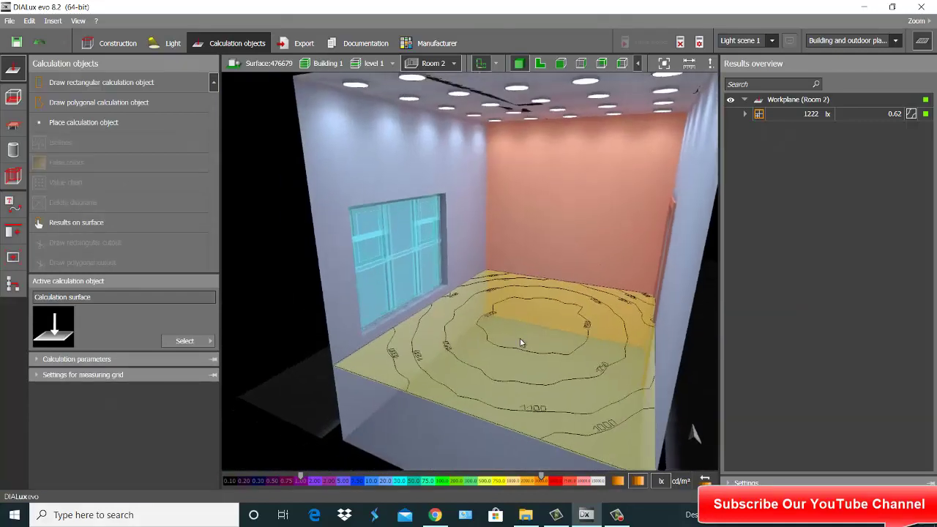
{"action": "scroll", "coordinate": [491, 348], "scroll_direction": "up", "scroll_amount": 2}
{"action": "left_click", "coordinate": [472, 358]}
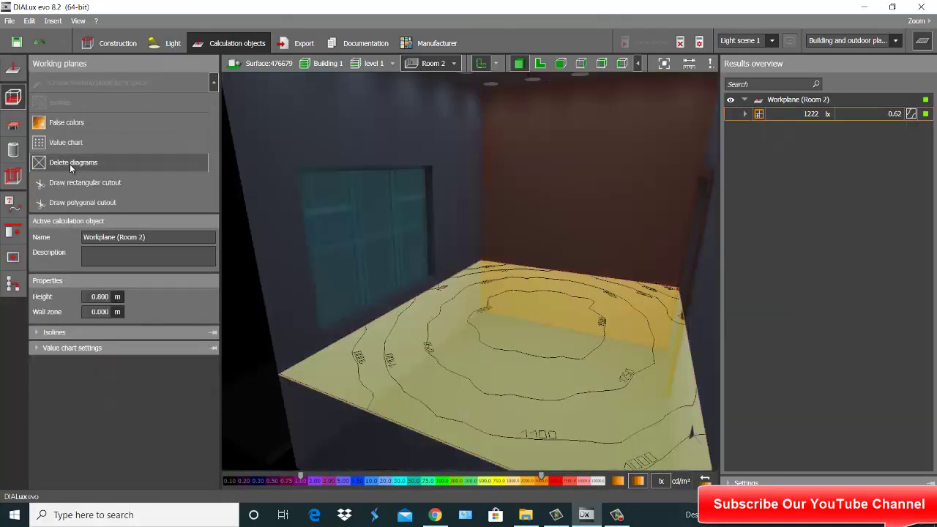
{"action": "left_click", "coordinate": [71, 145]}
{"action": "right_click_drag", "start_coordinate": [503, 272], "coordinate": [533, 243]}
{"action": "scroll", "coordinate": [508, 317], "scroll_direction": "up", "scroll_amount": 3}
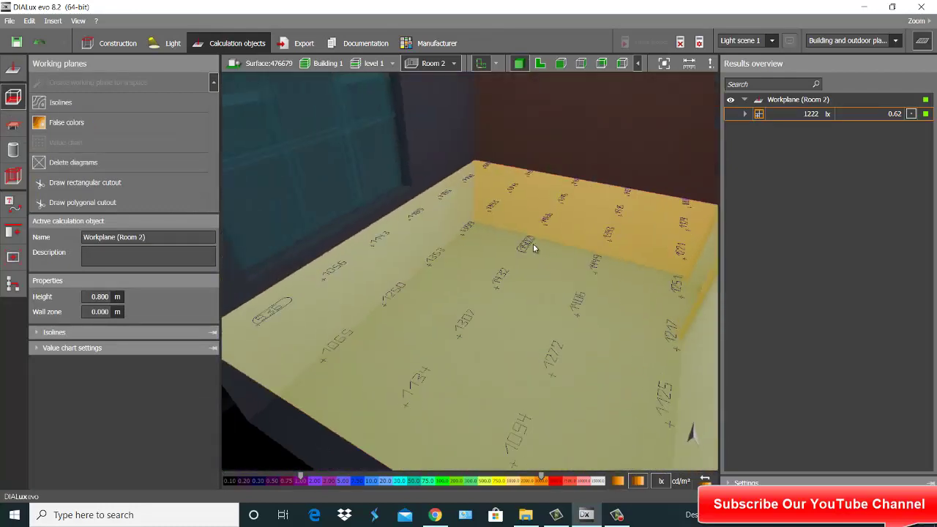
{"action": "scroll", "coordinate": [533, 243], "scroll_direction": "down", "scroll_amount": 3}
View the whole building, close the results overview and return to the Room 2 view
{"action": "left_click", "coordinate": [328, 65]}
{"action": "scroll", "coordinate": [476, 117], "scroll_direction": "up", "scroll_amount": 1}
{"action": "scroll", "coordinate": [593, 157], "scroll_direction": "up", "scroll_amount": 1}
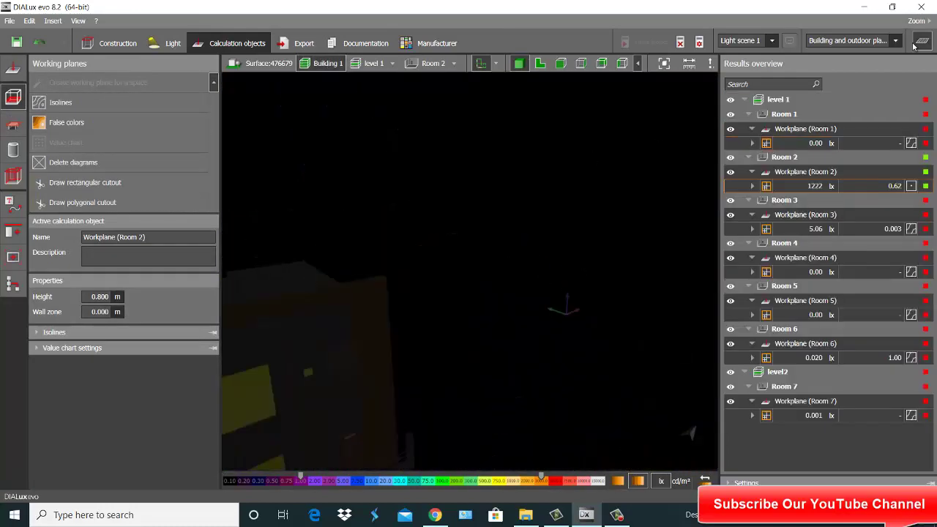
{"action": "left_click", "coordinate": [922, 42]}
{"action": "scroll", "coordinate": [385, 279], "scroll_direction": "down", "scroll_amount": 3}
{"action": "left_click", "coordinate": [435, 64]}
{"action": "scroll", "coordinate": [605, 109], "scroll_direction": "down", "scroll_amount": 2}
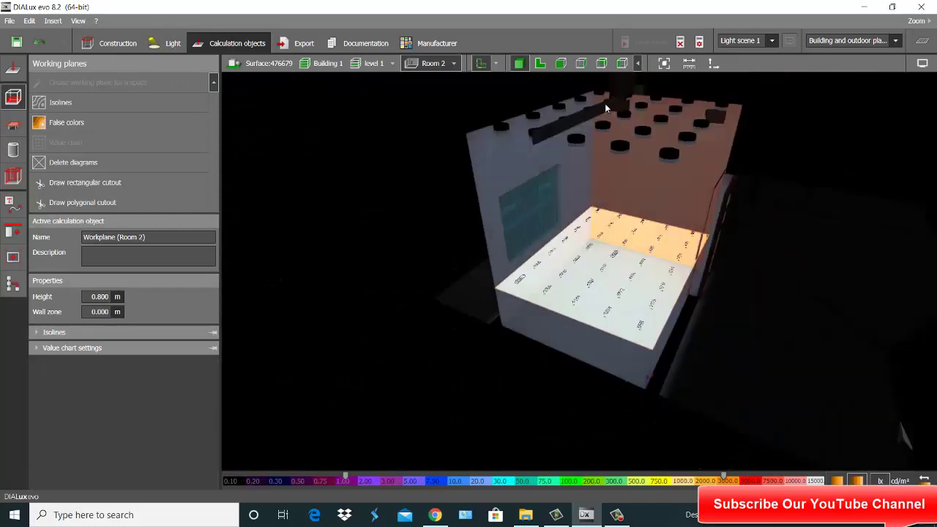
Discard the calculation results and return to the Building 1 view
{"action": "left_click", "coordinate": [683, 45]}
{"action": "left_click", "coordinate": [328, 64]}
{"action": "right_click_drag", "start_coordinate": [359, 111], "coordinate": [585, 207]}
{"action": "scroll", "coordinate": [584, 207], "scroll_direction": "up", "scroll_amount": 2}
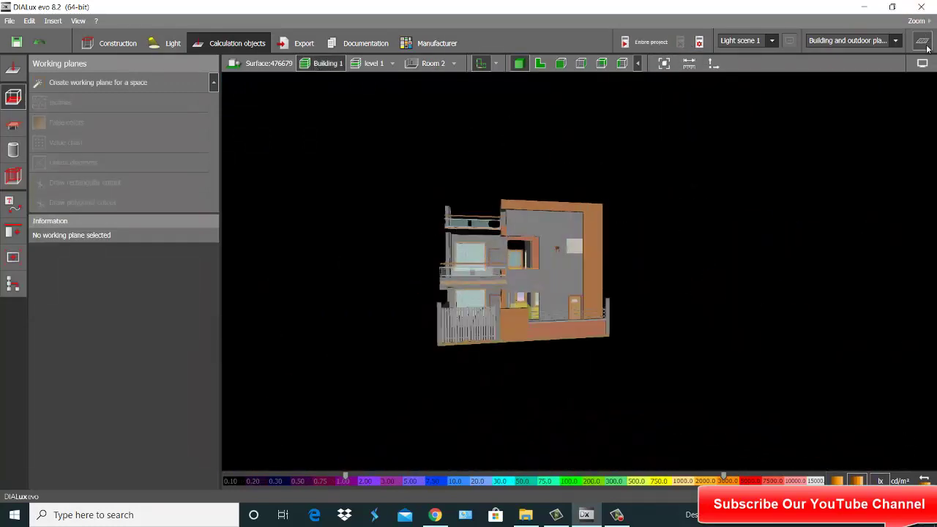
Turn on the sky and ground surroundings in the display options and inspect the building's front balconies
{"action": "left_click", "coordinate": [924, 65]}
{"action": "left_click", "coordinate": [840, 81]}
{"action": "right_click_drag", "start_coordinate": [454, 215], "coordinate": [467, 142]}
{"action": "scroll", "coordinate": [457, 241], "scroll_direction": "up", "scroll_amount": 5}
{"action": "scroll", "coordinate": [463, 208], "scroll_direction": "down", "scroll_amount": 5}
{"action": "scroll", "coordinate": [466, 144], "scroll_direction": "up", "scroll_amount": 5}
{"action": "mouse_move", "coordinate": [456, 238]}
{"action": "right_mouse_down"}
{"action": "mouse_move", "coordinate": [451, 211]}
{"action": "mouse_move", "coordinate": [448, 234]}
{"action": "right_mouse_up"}
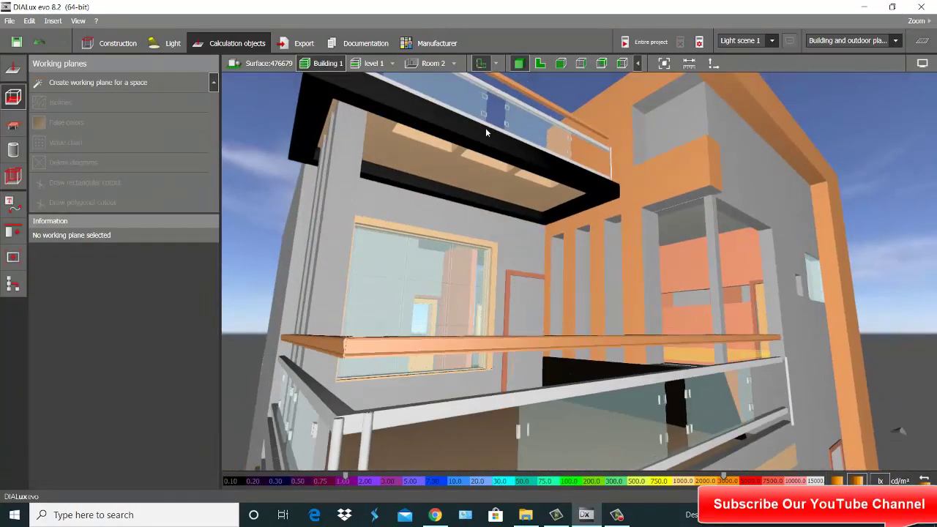
Switch to light planning and show the building in plan view
{"action": "left_click", "coordinate": [173, 43]}
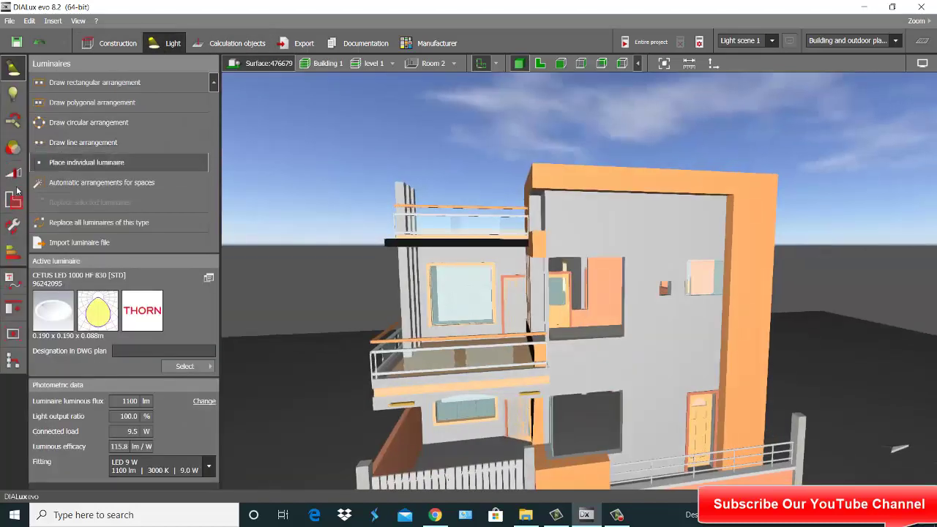
{"action": "left_click", "coordinate": [99, 84]}
{"action": "left_click", "coordinate": [63, 143]}
{"action": "scroll", "coordinate": [449, 184], "scroll_direction": "up", "scroll_amount": 5}
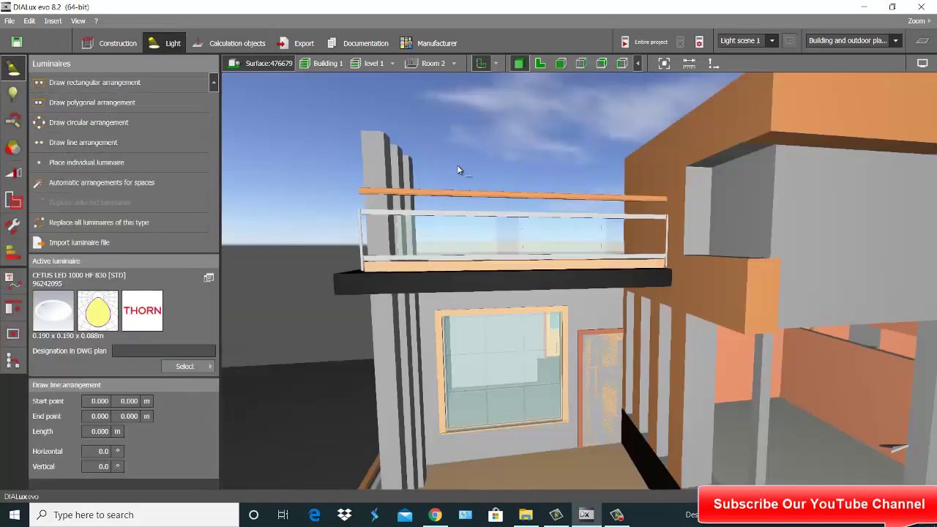
{"action": "left_click", "coordinate": [539, 63]}
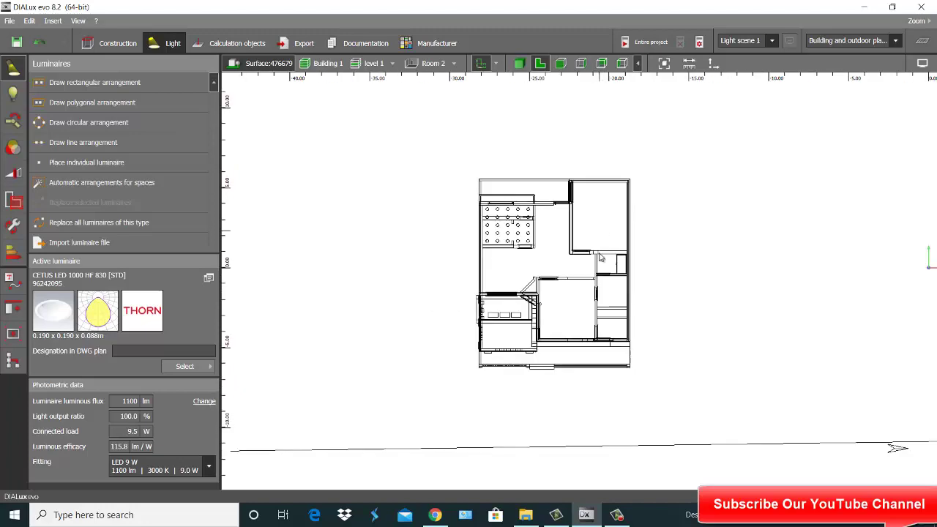
Draw a line arrangement of three CETUS LED 1000 luminaires about 2.96 m long along the balcony's front edge
{"action": "left_click", "coordinate": [40, 142]}
{"action": "scroll", "coordinate": [585, 359], "scroll_direction": "up", "scroll_amount": 3}
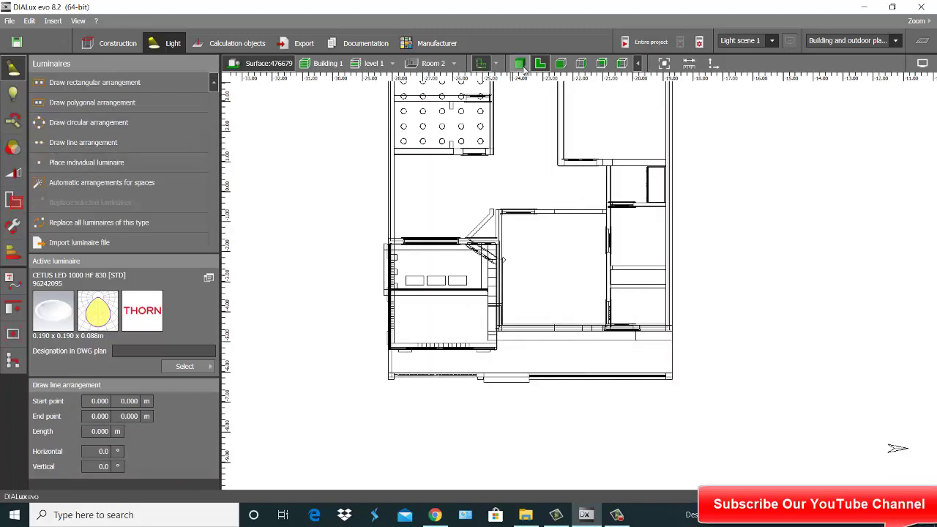
{"action": "left_click", "coordinate": [522, 67]}
{"action": "left_click", "coordinate": [541, 65]}
{"action": "scroll", "coordinate": [545, 180], "scroll_direction": "down", "scroll_amount": 3}
{"action": "middle_click_drag", "start_coordinate": [565, 120], "coordinate": [570, 224]}
{"action": "scroll", "coordinate": [577, 231], "scroll_direction": "up", "scroll_amount": 5}
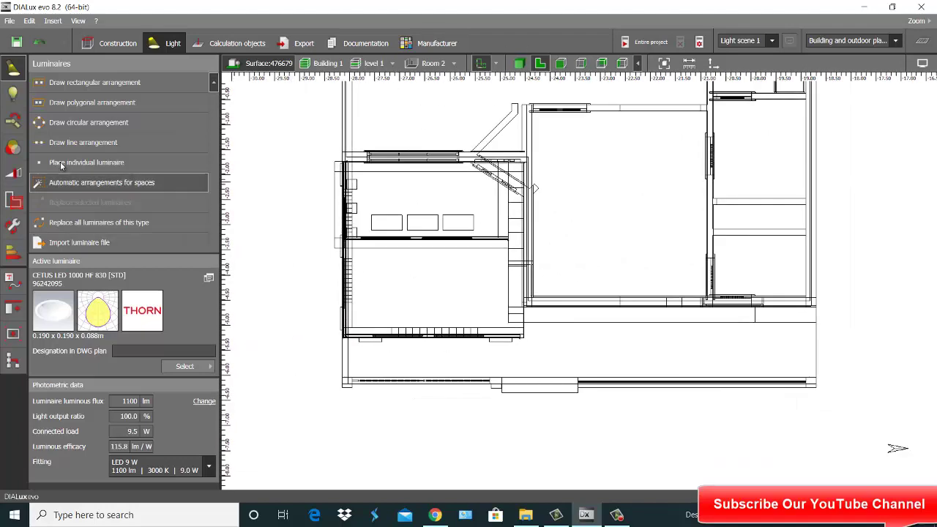
{"action": "left_click", "coordinate": [83, 142]}
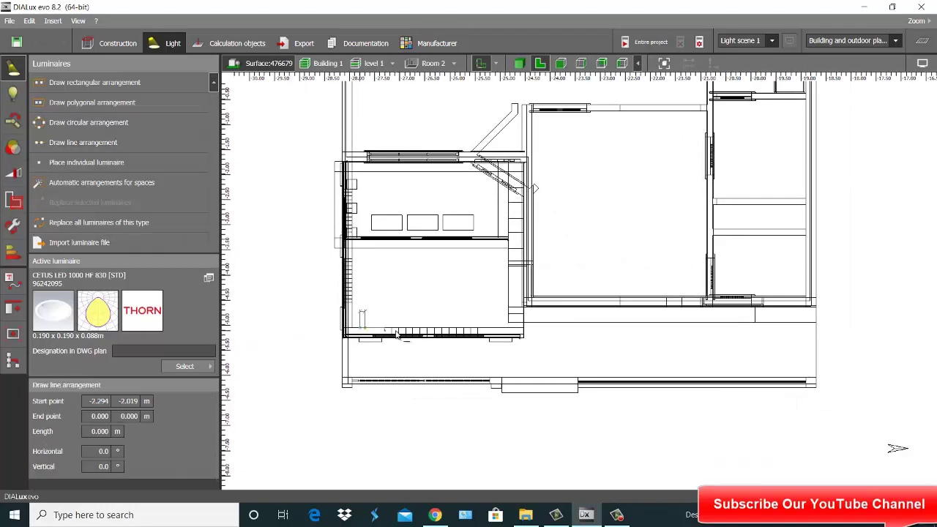
{"action": "left_click", "coordinate": [510, 331]}
Move the line of CETUS LED luminaires inward beneath the first-floor balcony in 3D
{"action": "left_click", "coordinate": [520, 64]}
{"action": "scroll", "coordinate": [524, 145], "scroll_direction": "down", "scroll_amount": 3}
{"action": "right_click_drag", "start_coordinate": [523, 145], "coordinate": [111, 174]}
{"action": "right_click_drag", "start_coordinate": [864, 289], "coordinate": [795, 216]}
{"action": "left_click_drag", "start_coordinate": [742, 259], "coordinate": [700, 267]}
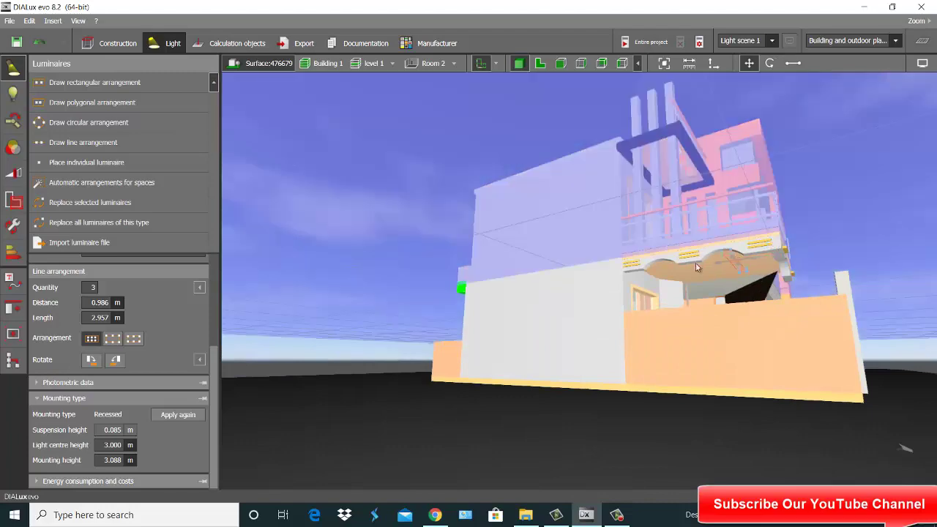
{"action": "left_click", "coordinate": [689, 269]}
{"action": "right_click_drag", "start_coordinate": [689, 269], "coordinate": [674, 216]}
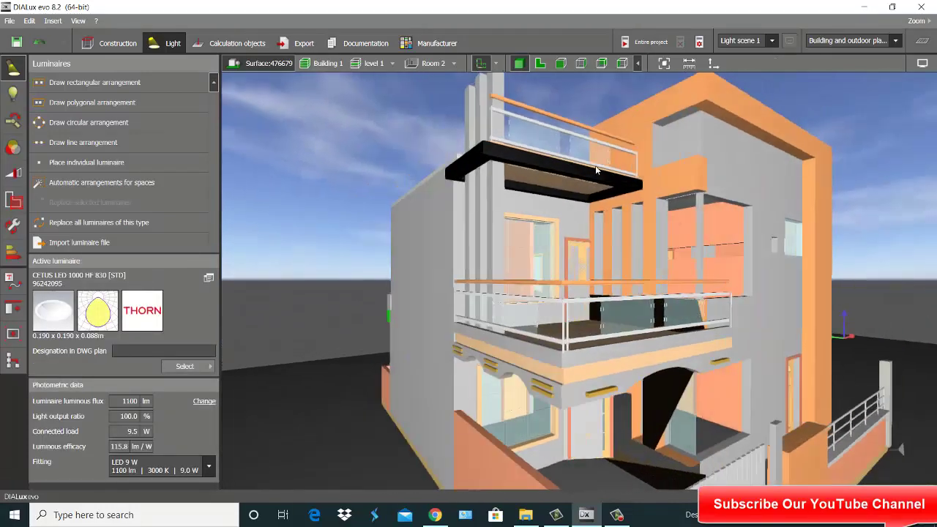
Draw a second line arrangement of CETUS LED luminaires on the ceiling above the first-floor balcony
{"action": "scroll", "coordinate": [674, 216], "scroll_direction": "up", "scroll_amount": 4}
{"action": "left_click", "coordinate": [516, 274]}
{"action": "left_click", "coordinate": [84, 142]}
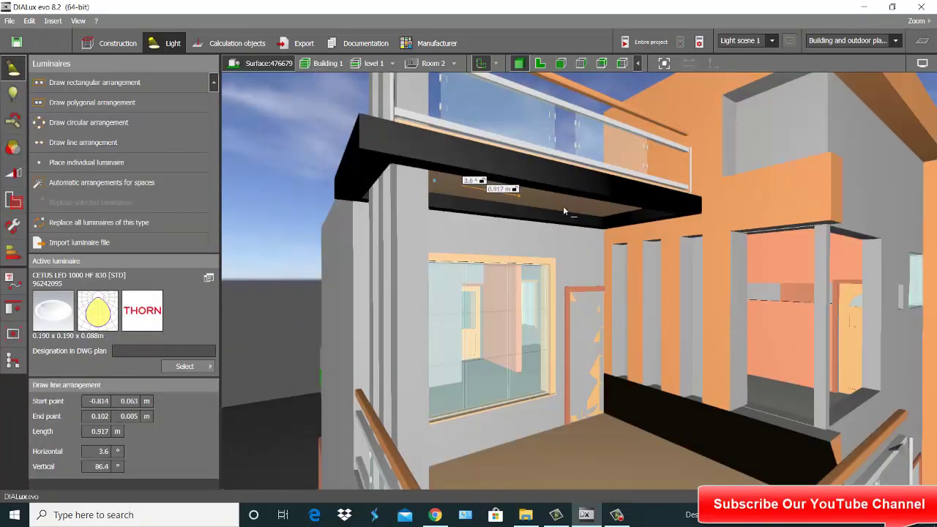
{"action": "left_click", "coordinate": [604, 210]}
{"action": "double_click", "coordinate": [597, 289]}
Select the Thorn TONIC RS1 LED2800-930 HF FL BK as the active luminaire
{"action": "right_click_drag", "start_coordinate": [557, 283], "coordinate": [501, 386]}
{"action": "scroll", "coordinate": [584, 281], "scroll_direction": "down", "scroll_amount": 5}
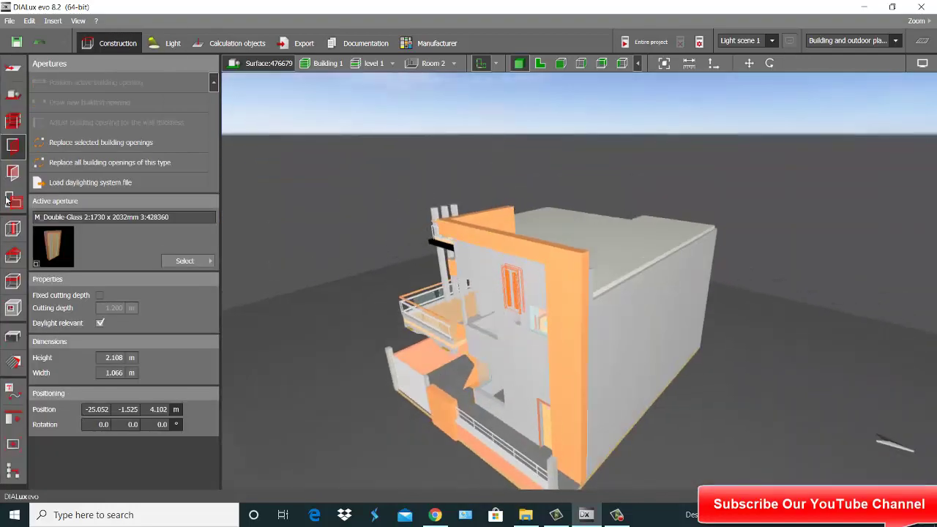
{"action": "left_click", "coordinate": [168, 42]}
{"action": "left_click", "coordinate": [184, 367]}
{"action": "scroll", "coordinate": [264, 262], "scroll_direction": "down", "scroll_amount": 2}
{"action": "scroll", "coordinate": [263, 263], "scroll_direction": "up", "scroll_amount": 2}
{"action": "left_click", "coordinate": [311, 153]}
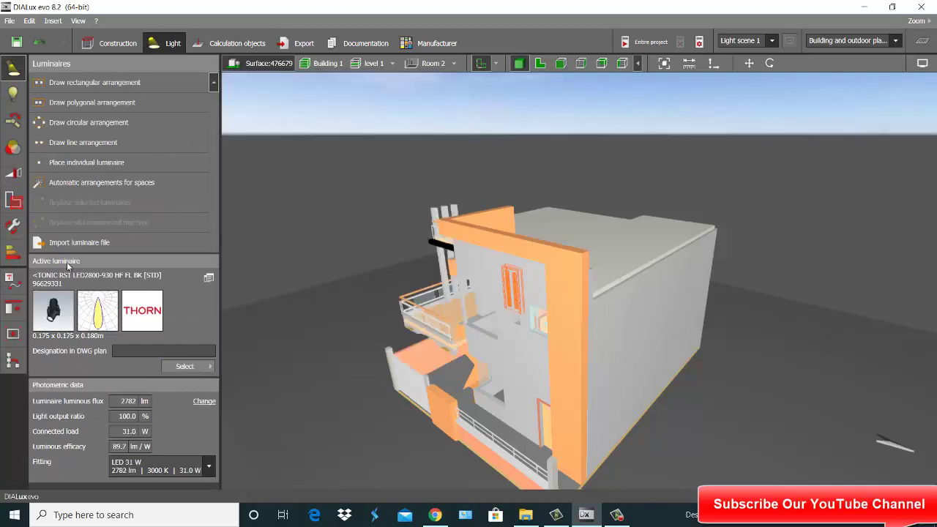
Try to place a line of TONIC RS1 spotlights on the ground along the front wall and reposition it
{"action": "left_click", "coordinate": [99, 144]}
{"action": "scroll", "coordinate": [452, 417], "scroll_direction": "up", "scroll_amount": 5}
{"action": "left_click", "coordinate": [417, 374]}
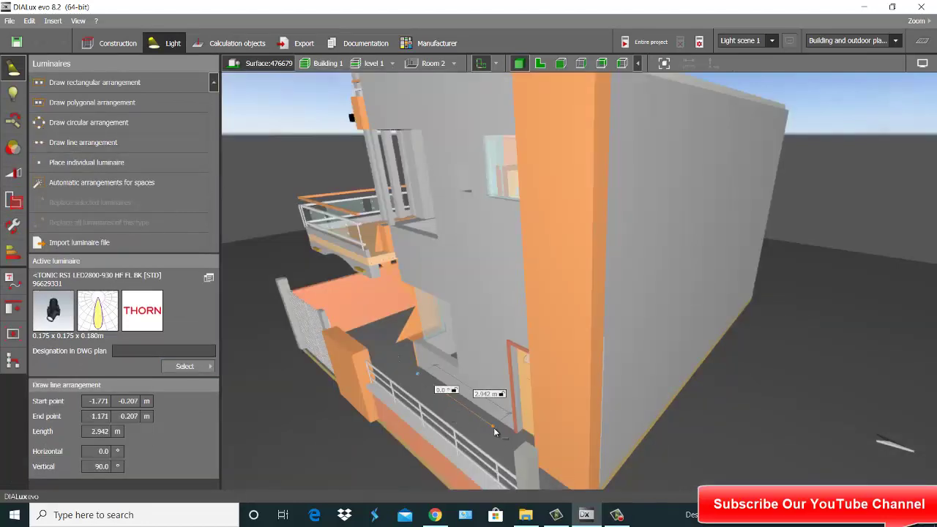
{"action": "left_click", "coordinate": [505, 435]}
{"action": "scroll", "coordinate": [490, 417], "scroll_direction": "down", "scroll_amount": 3}
{"action": "left_click", "coordinate": [472, 410]}
{"action": "right_click_drag", "start_coordinate": [470, 410], "coordinate": [553, 440]}
{"action": "left_click_drag", "start_coordinate": [553, 442], "coordinate": [526, 429]}
Draw a line of three TONIC RS1 spotlights about 2.97 m long at the front wall's base and shift it slightly outward
{"action": "mouse_move", "coordinate": [526, 429]}
{"action": "right_mouse_down"}
{"action": "mouse_move", "coordinate": [490, 335]}
{"action": "mouse_move", "coordinate": [535, 378]}
{"action": "right_mouse_up"}
{"action": "scroll", "coordinate": [523, 373], "scroll_direction": "up", "scroll_amount": 4}
{"action": "left_click", "coordinate": [88, 144]}
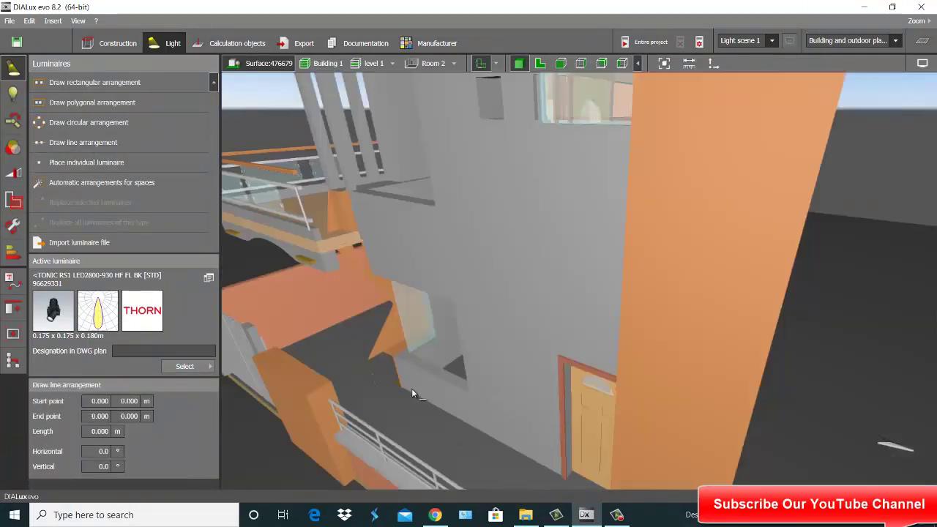
{"action": "left_click", "coordinate": [540, 460]}
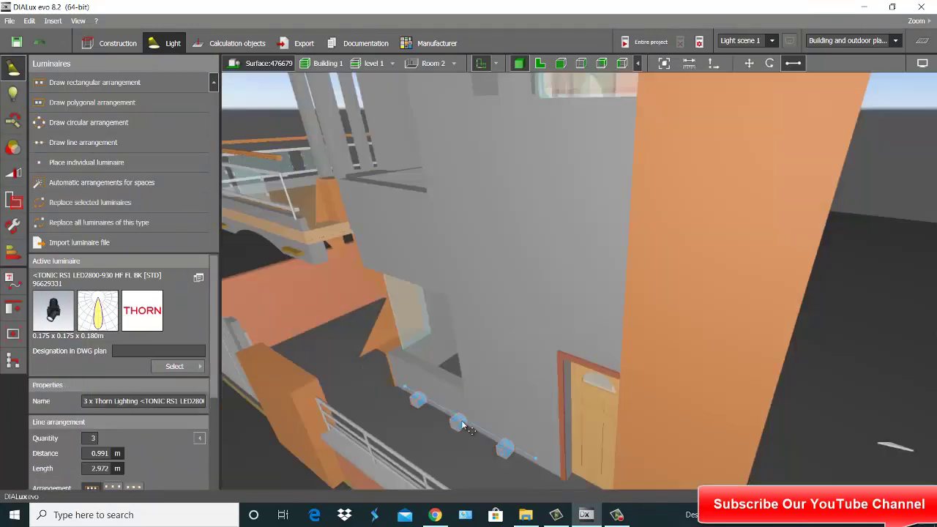
{"action": "left_click_drag", "start_coordinate": [479, 407], "coordinate": [482, 403]}
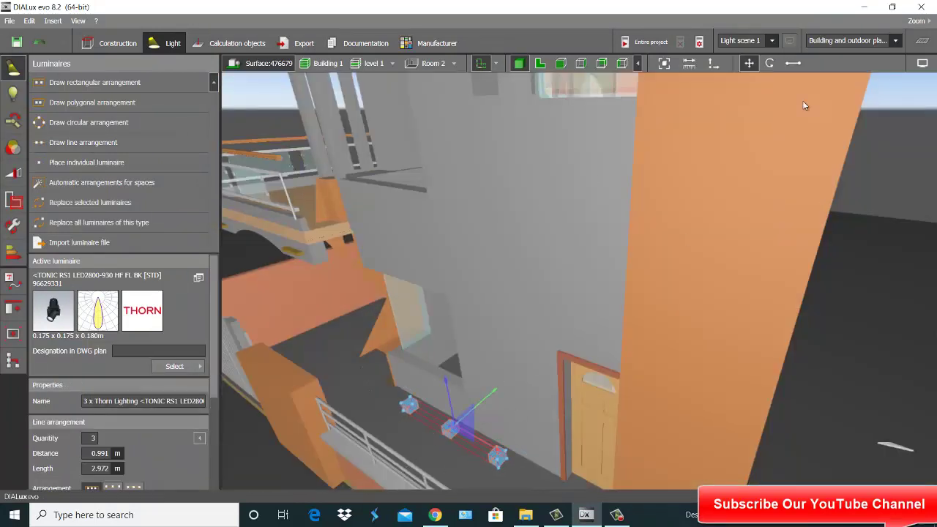
Turn on the display of the luminaires' light distributions in the 3D view
{"action": "left_click", "coordinate": [926, 61]}
{"action": "left_click", "coordinate": [793, 63]}
{"action": "left_click", "coordinate": [924, 63]}
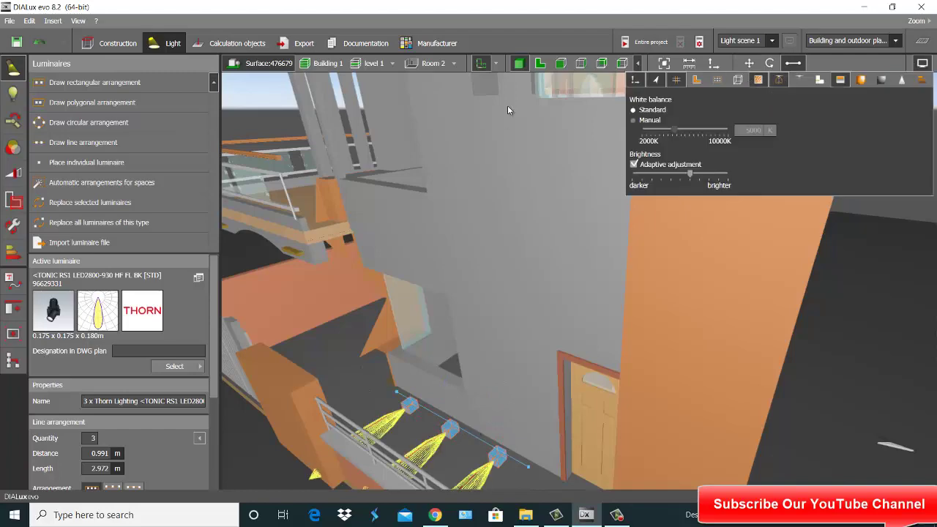
{"action": "left_click", "coordinate": [921, 46]}
{"action": "left_click", "coordinate": [925, 49]}
{"action": "scroll", "coordinate": [677, 99], "scroll_direction": "down", "scroll_amount": 3}
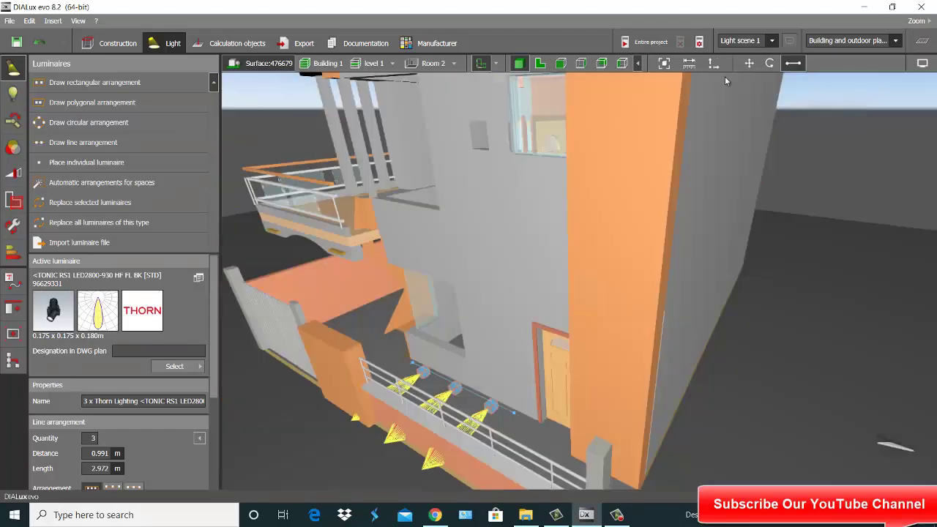
Rotate the line of spotlights to shine up the front facade and adjust its distance from the wall
{"action": "right_click_drag", "start_coordinate": [421, 406], "coordinate": [504, 403]}
{"action": "left_click_drag", "start_coordinate": [491, 330], "coordinate": [492, 358]}
{"action": "left_click_drag", "start_coordinate": [442, 398], "coordinate": [401, 372]}
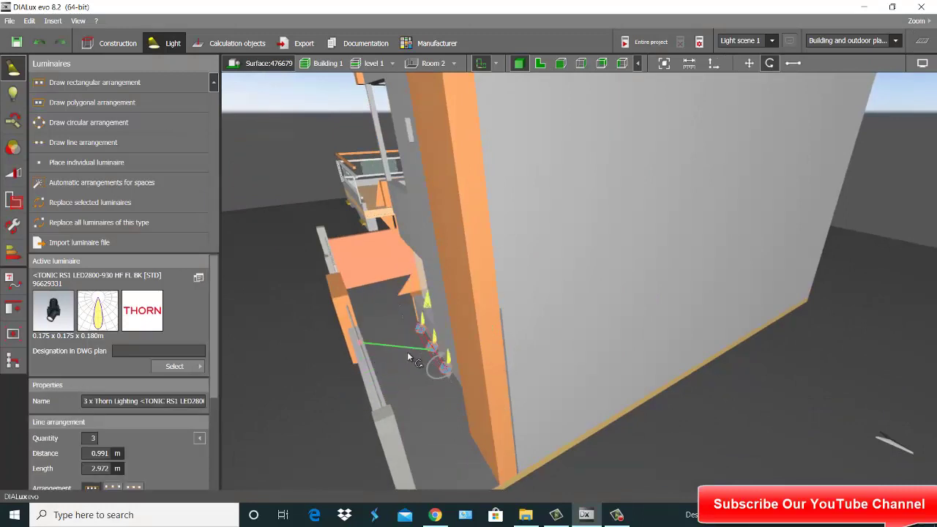
{"action": "left_click", "coordinate": [749, 64]}
{"action": "left_click_drag", "start_coordinate": [462, 339], "coordinate": [448, 344]}
{"action": "key", "text": "Escape"}
Deselect the spotlights and calculate the entire project with the exterior lighting
{"action": "right_click_drag", "start_coordinate": [449, 343], "coordinate": [527, 234]}
{"action": "scroll", "coordinate": [512, 293], "scroll_direction": "down", "scroll_amount": 5}
{"action": "left_click", "coordinate": [642, 45]}
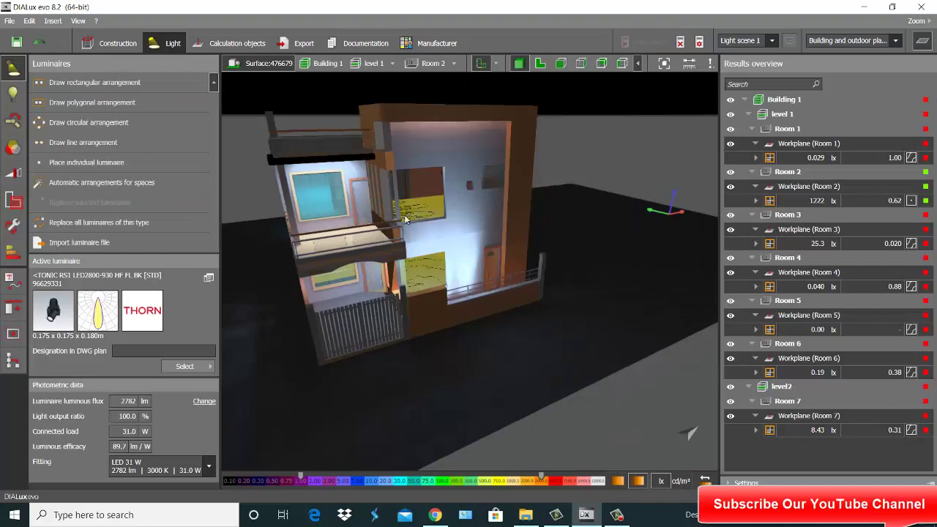
Examine the calculated lighting on the facade, balconies and interior of the building in 3D
{"action": "right_click_drag", "start_coordinate": [404, 216], "coordinate": [477, 210]}
{"action": "scroll", "coordinate": [381, 206], "scroll_direction": "up", "scroll_amount": 3}
{"action": "scroll", "coordinate": [388, 209], "scroll_direction": "up", "scroll_amount": 2}
{"action": "scroll", "coordinate": [412, 245], "scroll_direction": "down", "scroll_amount": 2}
{"action": "scroll", "coordinate": [498, 171], "scroll_direction": "down", "scroll_amount": 2}
{"action": "scroll", "coordinate": [498, 173], "scroll_direction": "up", "scroll_amount": 2}
{"action": "scroll", "coordinate": [543, 161], "scroll_direction": "up", "scroll_amount": 2}
{"action": "scroll", "coordinate": [544, 206], "scroll_direction": "down", "scroll_amount": 2}
{"action": "scroll", "coordinate": [479, 244], "scroll_direction": "up", "scroll_amount": 3}
{"action": "scroll", "coordinate": [457, 198], "scroll_direction": "down", "scroll_amount": 2}
{"action": "scroll", "coordinate": [477, 210], "scroll_direction": "down", "scroll_amount": 2}
{"action": "scroll", "coordinate": [477, 213], "scroll_direction": "down", "scroll_amount": 2}
Close the results overview and show the building in plan view
{"action": "left_click", "coordinate": [924, 42]}
{"action": "scroll", "coordinate": [554, 207], "scroll_direction": "up", "scroll_amount": 3}
{"action": "mouse_move", "coordinate": [555, 207]}
{"action": "right_mouse_down"}
{"action": "mouse_move", "coordinate": [545, 190]}
{"action": "mouse_move", "coordinate": [520, 186]}
{"action": "mouse_move", "coordinate": [558, 195]}
{"action": "right_mouse_up"}
{"action": "left_click", "coordinate": [542, 66]}
{"action": "scroll", "coordinate": [530, 125], "scroll_direction": "down", "scroll_amount": 5}
{"action": "left_click", "coordinate": [68, 84]}
{"action": "scroll", "coordinate": [598, 152], "scroll_direction": "up", "scroll_amount": 1}
{"action": "scroll", "coordinate": [598, 157], "scroll_direction": "up", "scroll_amount": 3}
{"action": "key", "text": "Escape"}
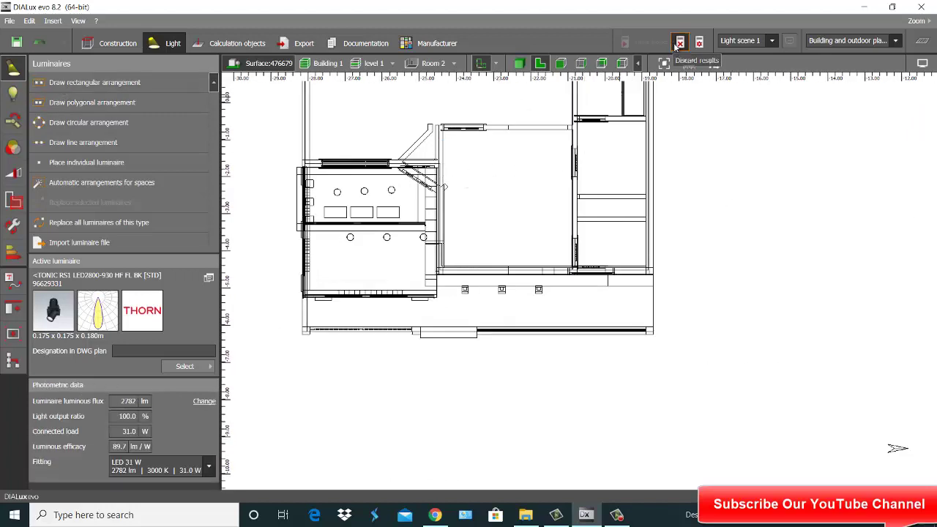
Draw a rectangular arrangement of spotlights filling the large room behind the front facade, with 5 grid lines in X
{"action": "left_click", "coordinate": [75, 86]}
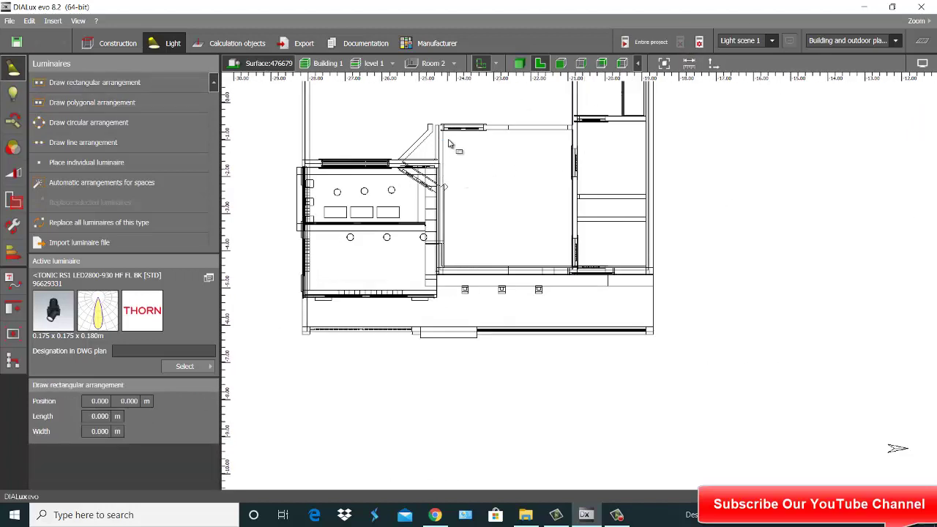
{"action": "left_click", "coordinate": [448, 262]}
{"action": "left_click", "coordinate": [568, 260]}
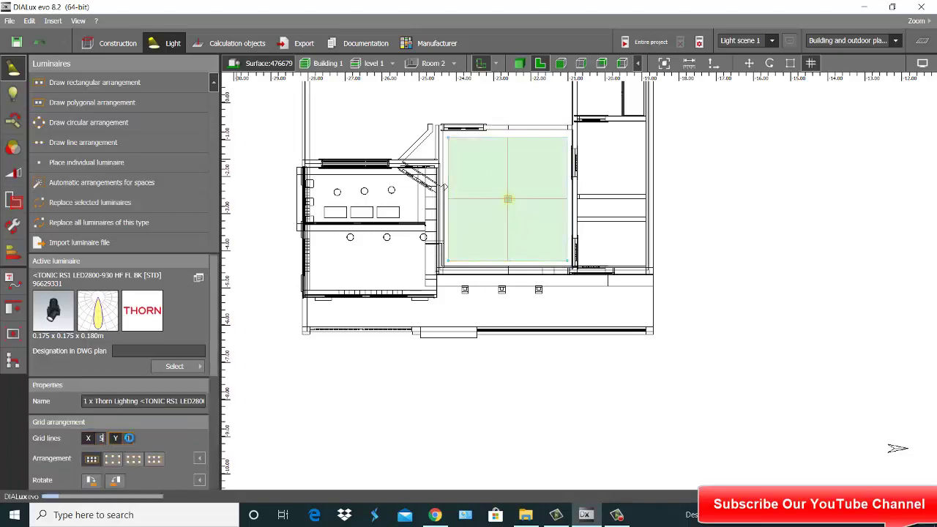
Show the building in 3D, calculate the entire project with the added room luminaires and inspect the lit facade
{"action": "left_click", "coordinate": [519, 65]}
{"action": "right_click_drag", "start_coordinate": [522, 203], "coordinate": [463, 162]}
{"action": "right_click_drag", "start_coordinate": [573, 329], "coordinate": [568, 335]}
{"action": "middle_click_drag", "start_coordinate": [570, 220], "coordinate": [569, 286]}
{"action": "right_click_drag", "start_coordinate": [569, 286], "coordinate": [565, 292]}
{"action": "left_click", "coordinate": [628, 43]}
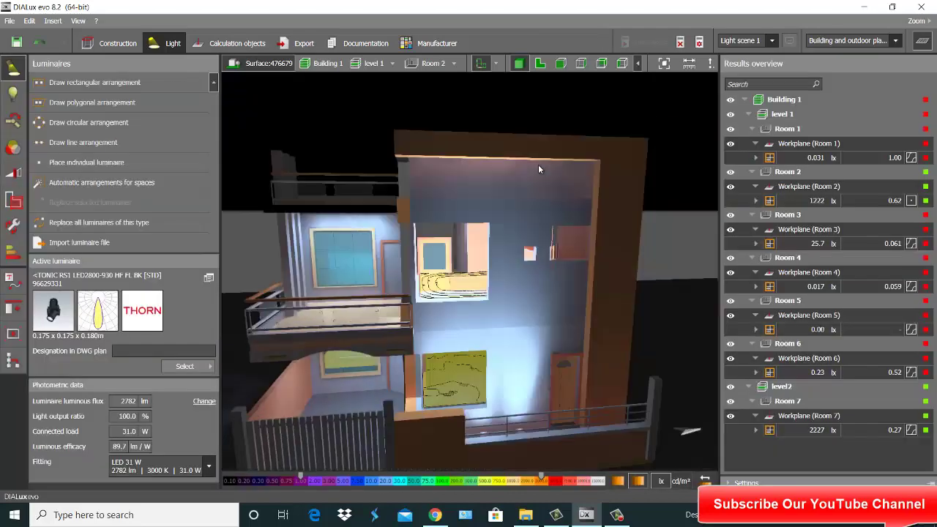
{"action": "right_click_drag", "start_coordinate": [539, 167], "coordinate": [463, 238]}
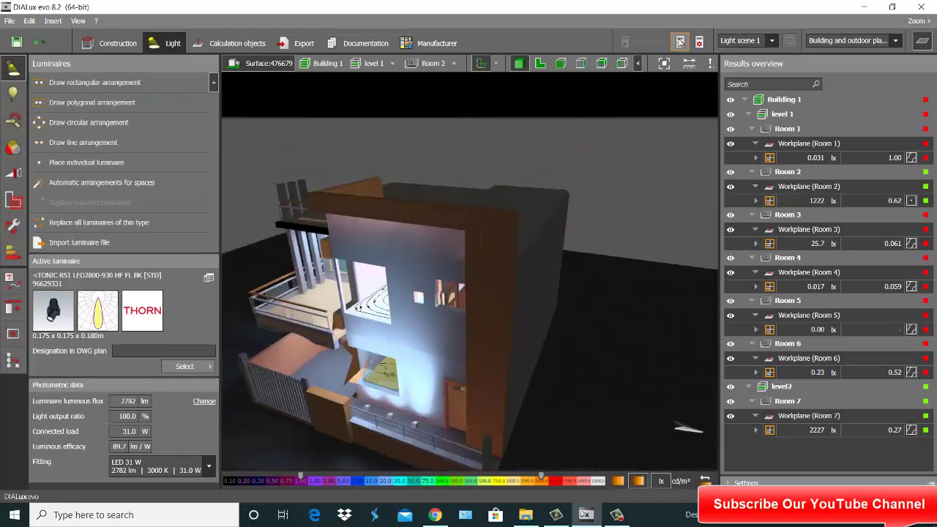
Discard the calculation results and move the line of three facade spotlights out to the front boundary wall
{"action": "left_click", "coordinate": [679, 41]}
{"action": "left_click", "coordinate": [927, 41]}
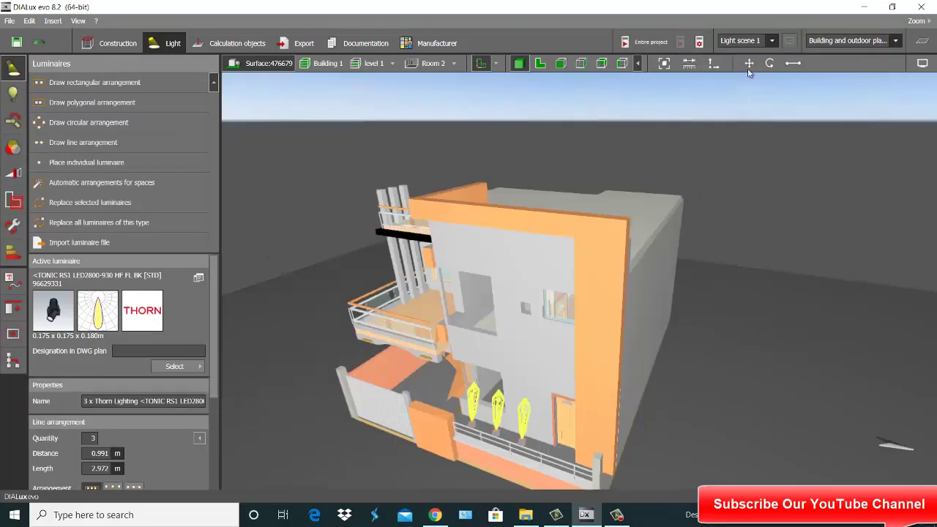
{"action": "key", "text": "ctrl+v"}
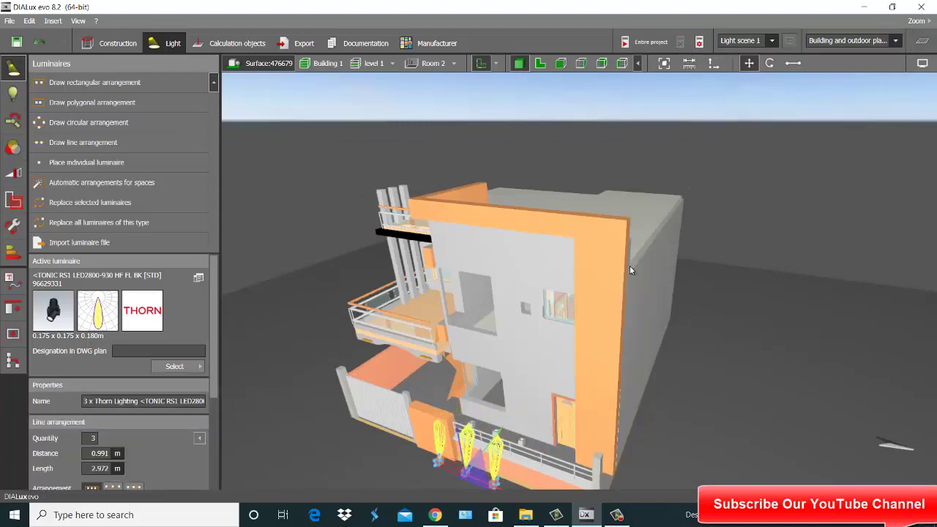
Stretch the line of three spotlights at both ends so it spans the width of the facade, and deselect it
{"action": "right_click_drag", "start_coordinate": [630, 266], "coordinate": [679, 421]}
{"action": "scroll", "coordinate": [678, 419], "scroll_direction": "up", "scroll_amount": 5}
{"action": "left_click_drag", "start_coordinate": [695, 375], "coordinate": [767, 348]}
{"action": "left_click_drag", "start_coordinate": [392, 408], "coordinate": [323, 423]}
{"action": "scroll", "coordinate": [439, 329], "scroll_direction": "down", "scroll_amount": 6}
{"action": "right_click_drag", "start_coordinate": [487, 191], "coordinate": [570, 164]}
{"action": "scroll", "coordinate": [569, 159], "scroll_direction": "up", "scroll_amount": 5}
{"action": "left_click", "coordinate": [568, 169]}
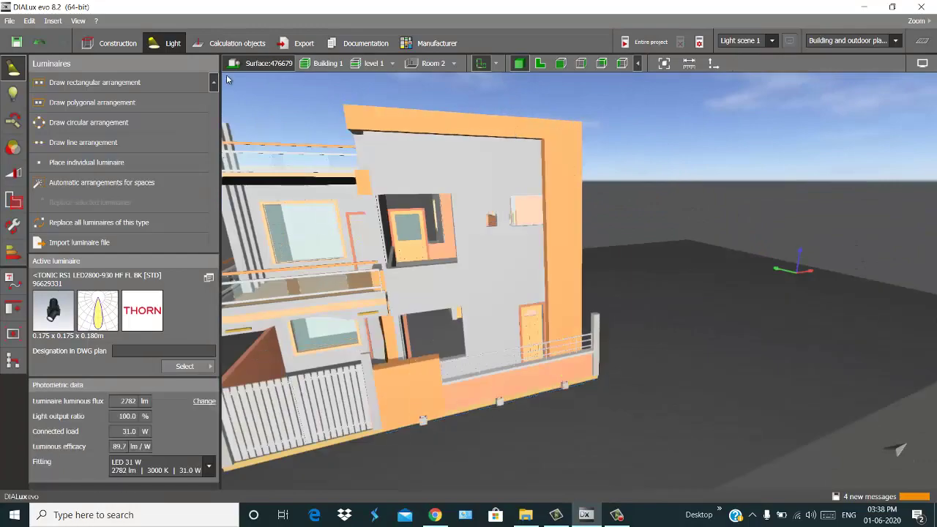